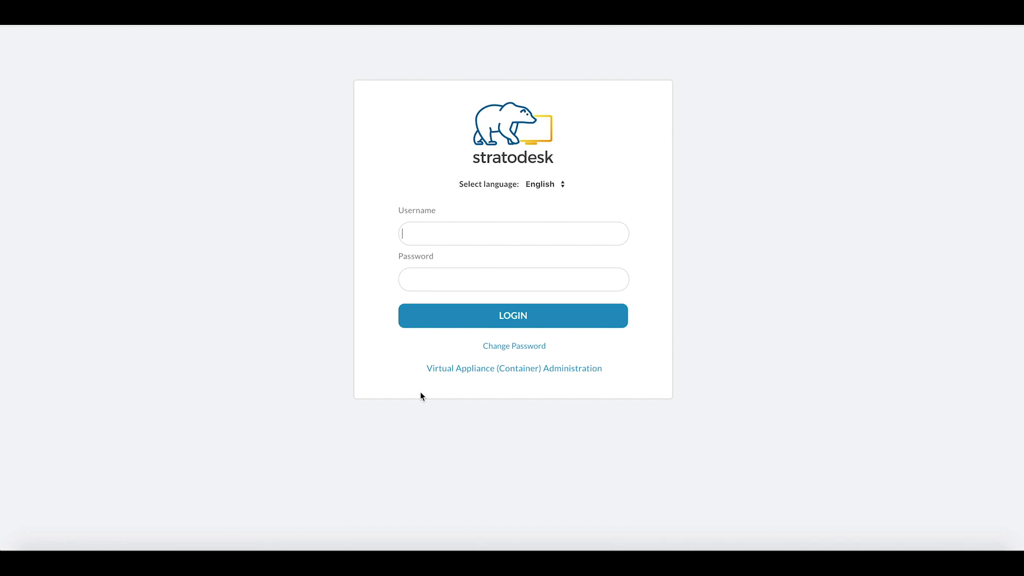
Open the appliance administration area and go to Image Management under OS Images.
left_click(502, 369)
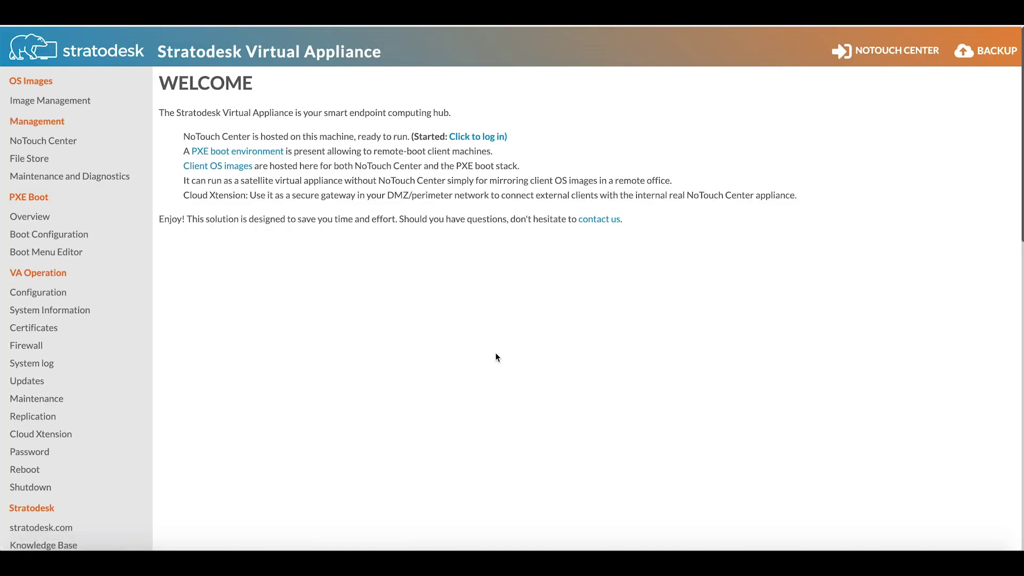
left_click(69, 109)
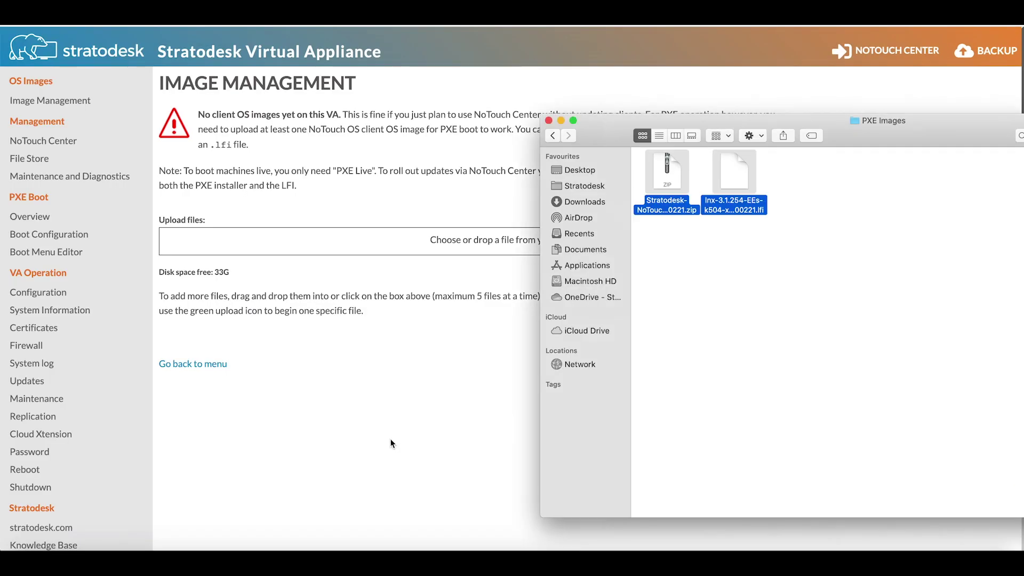
Upload the NoTouch OS .zip and .lfi files for image 3.1.254-EEs-k504-x64-200221.
left_click_drag(733, 179, 453, 247)
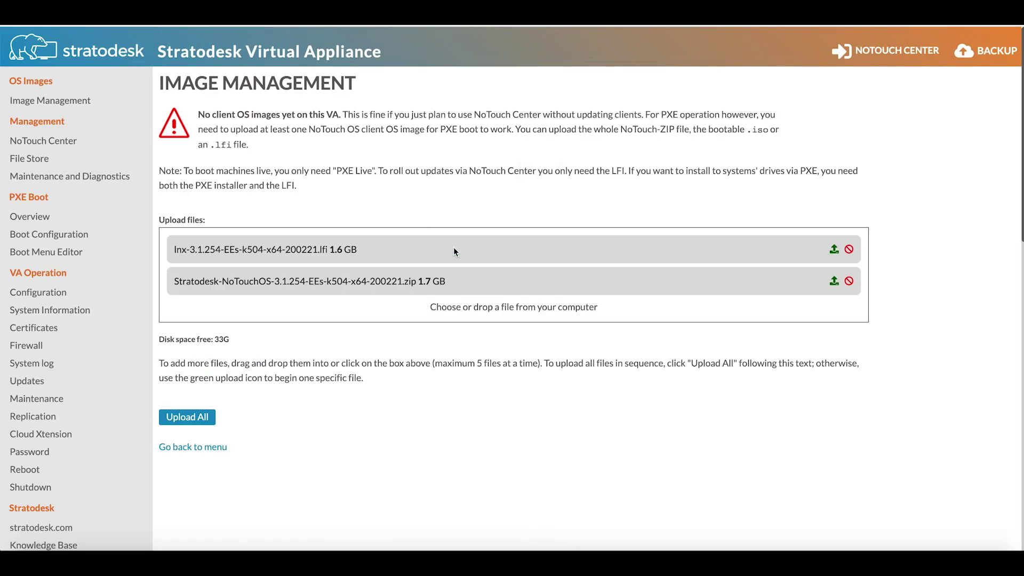
left_click(191, 422)
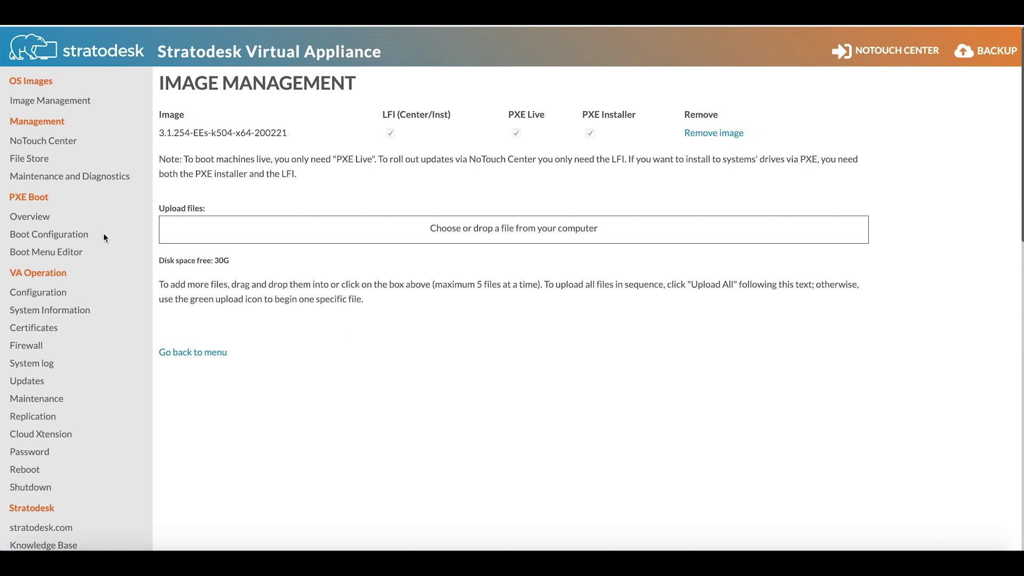
Show the PXE Boot overview with the running PXE service and DHCP options 66 and 67.
left_click(41, 218)
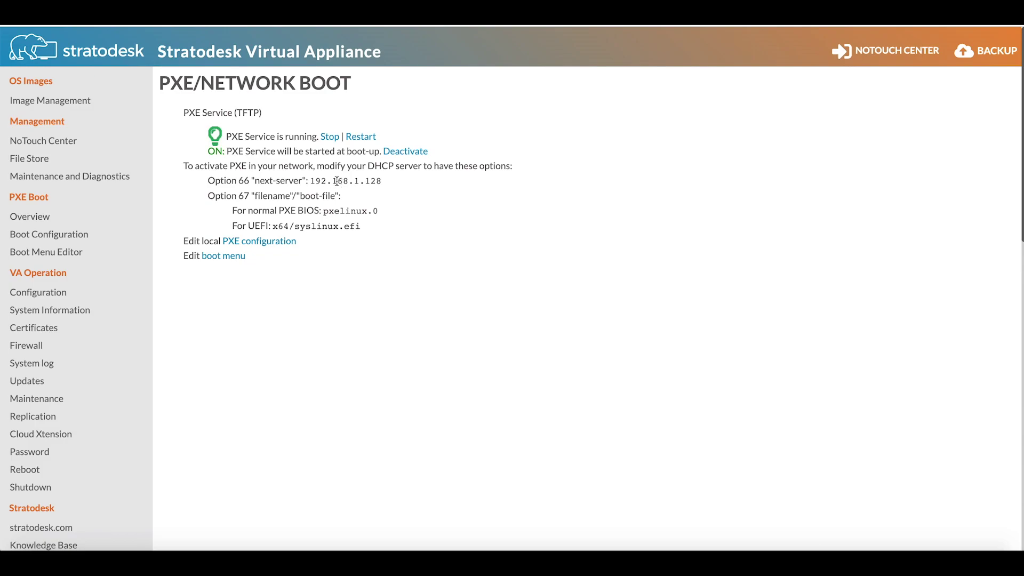
Set PXE timeout to 1 second, boot prompt to Always, and default image to 3.1.254-EEs-k504-x64-200221-install.
left_click(81, 235)
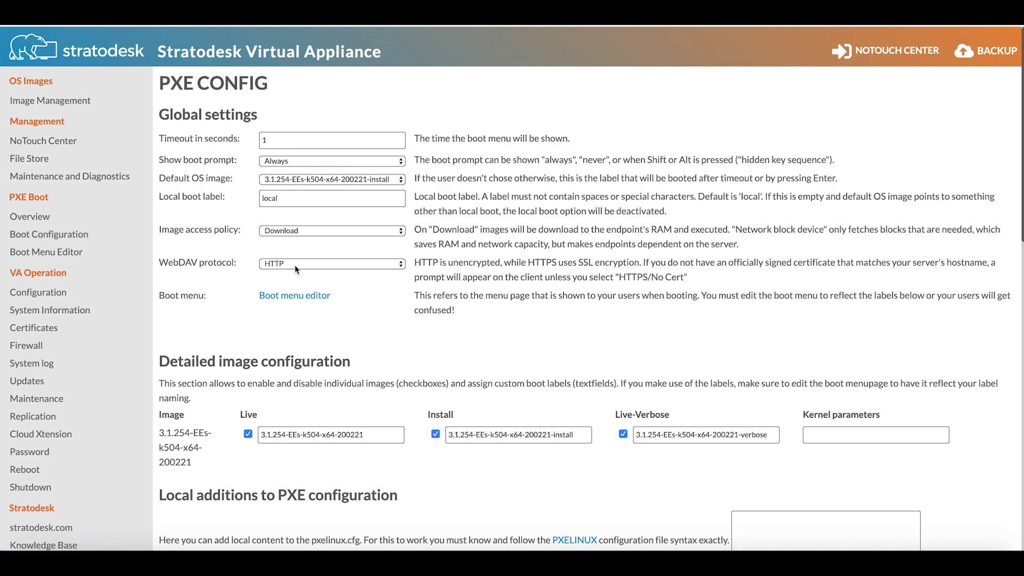
left_click(311, 142)
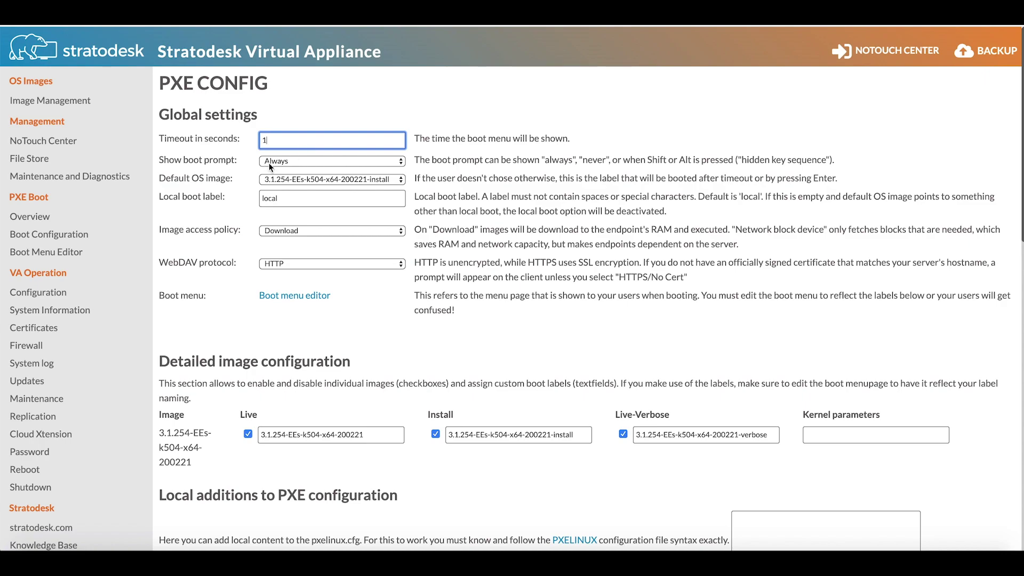
left_click(289, 162)
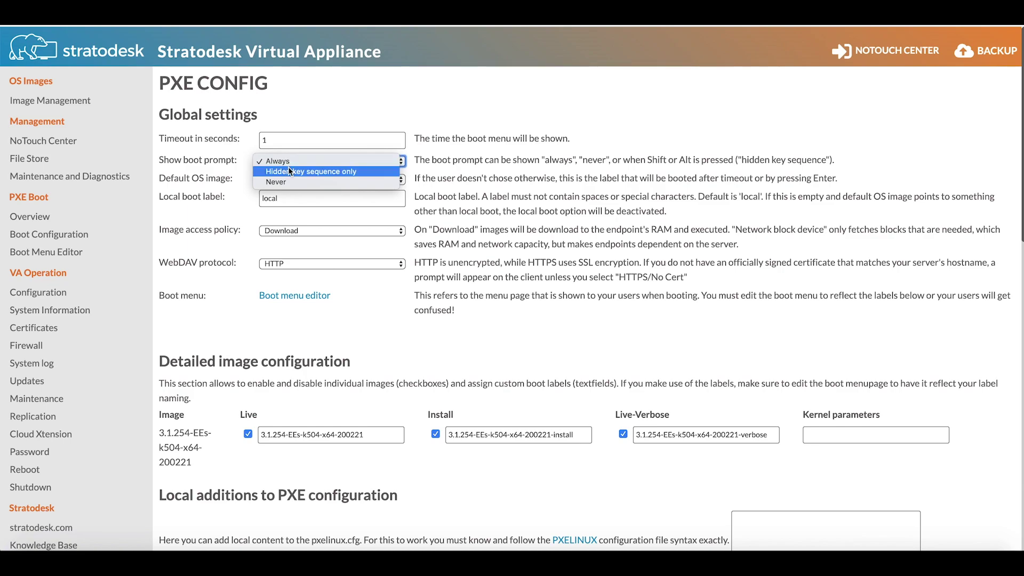
left_click(487, 161)
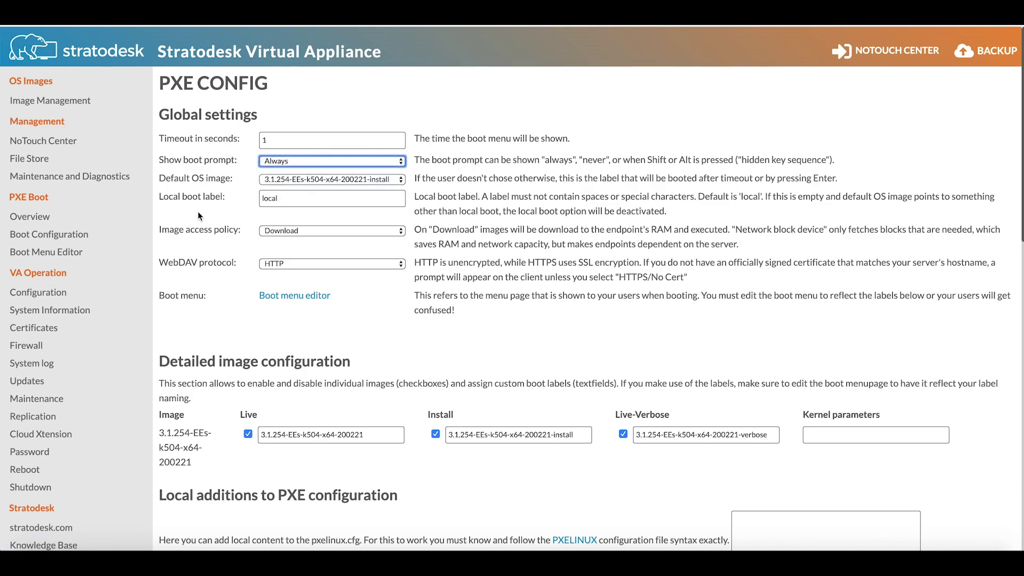
left_click(335, 178)
left_click(348, 171)
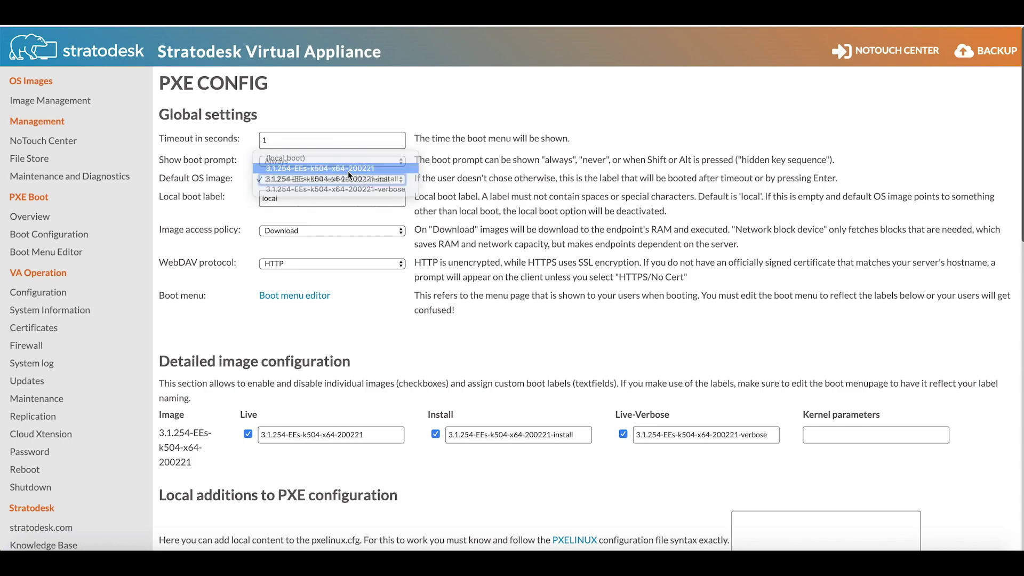
left_click(386, 186)
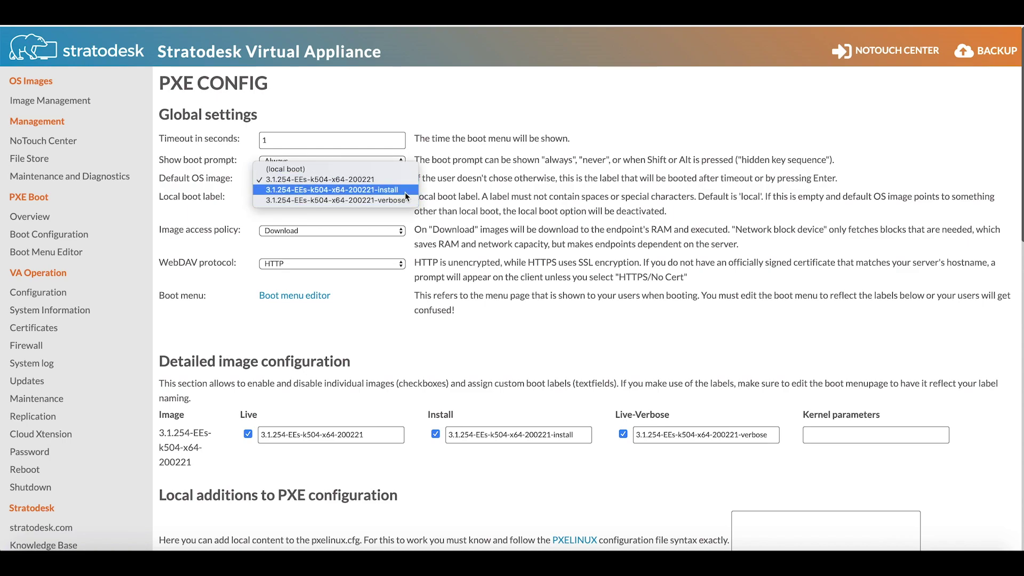
left_click(404, 190)
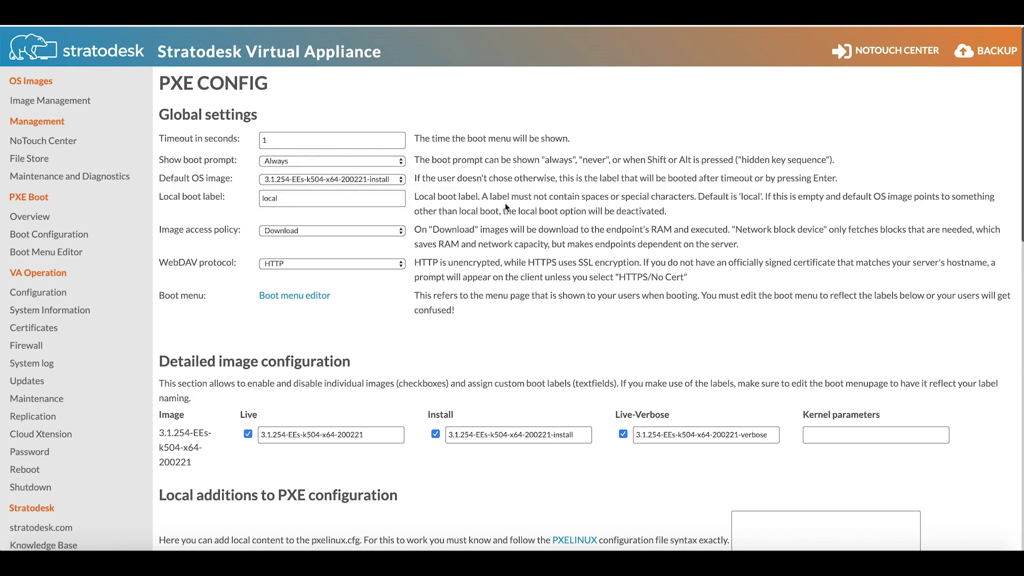
Give the 3.1.254 image kernel parameters AUTOINSTALL DONTWAITREBOOT and save the PXE configuration.
left_click(844, 431)
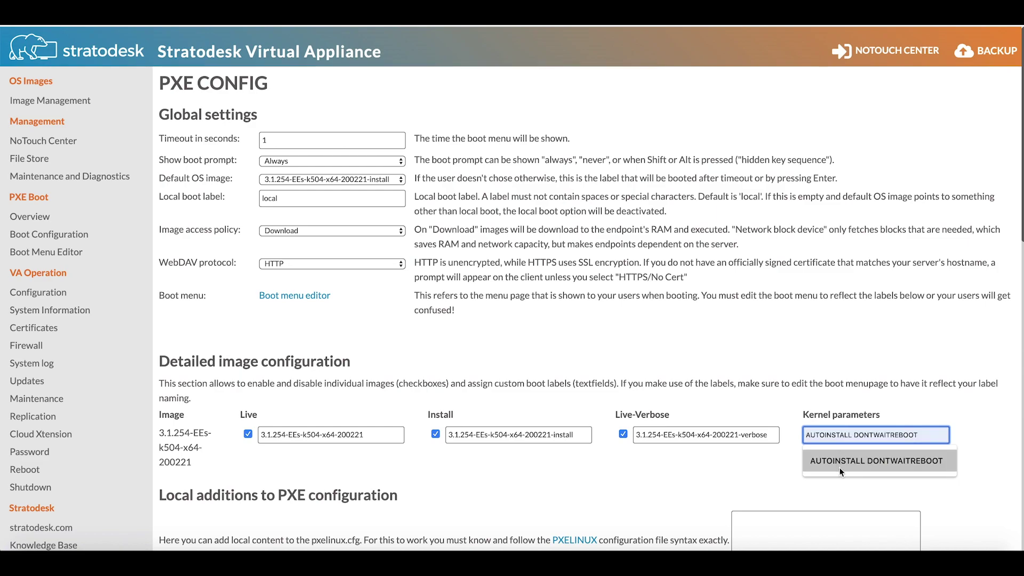
left_click(884, 463)
left_click(724, 334)
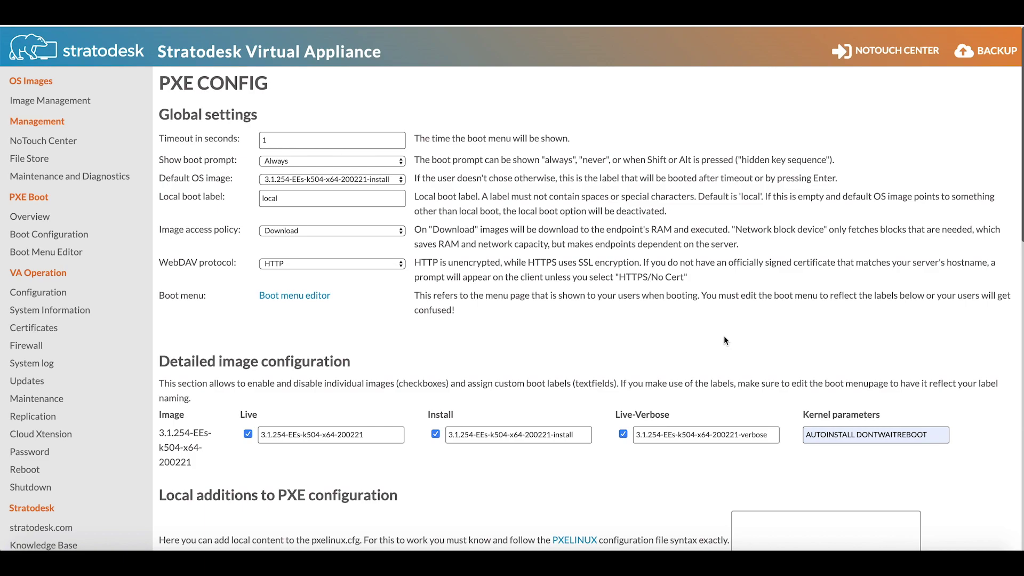
scroll(724, 336, "down", 1)
scroll(432, 406, "down", 1)
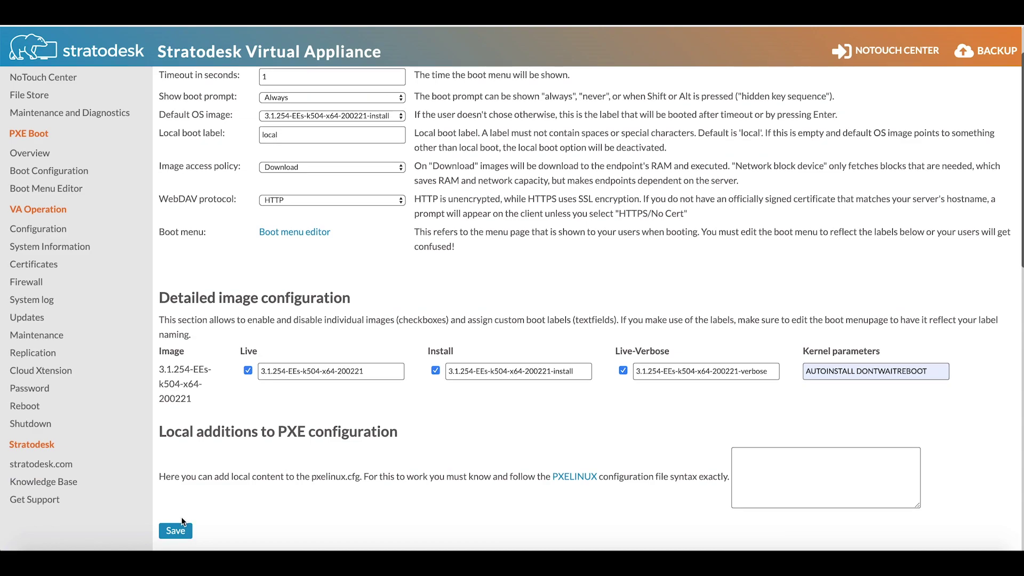
left_click(176, 531)
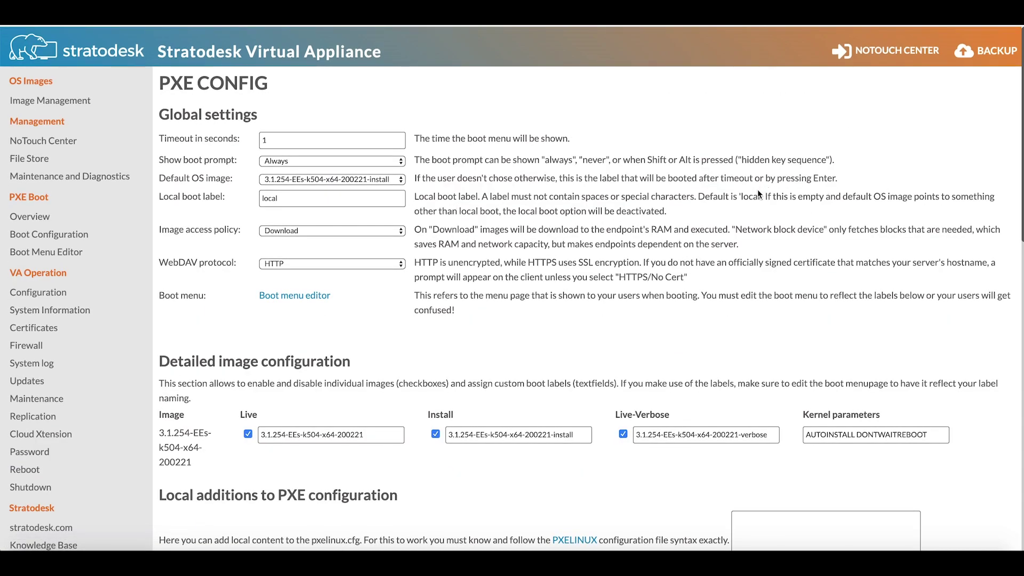
Open NoTouch Center and log in as admin with the administrator password.
left_click(892, 53)
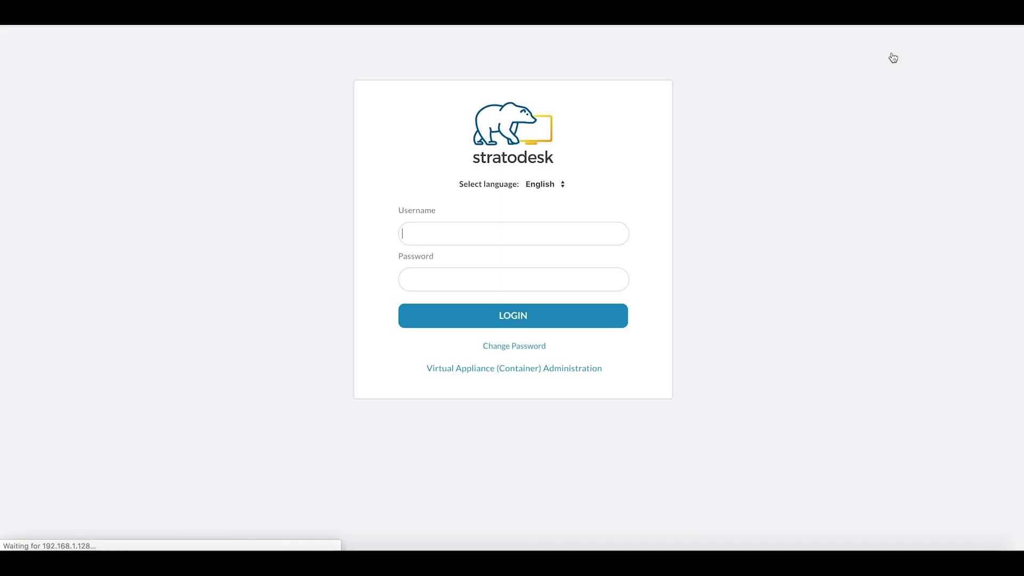
type("admin")
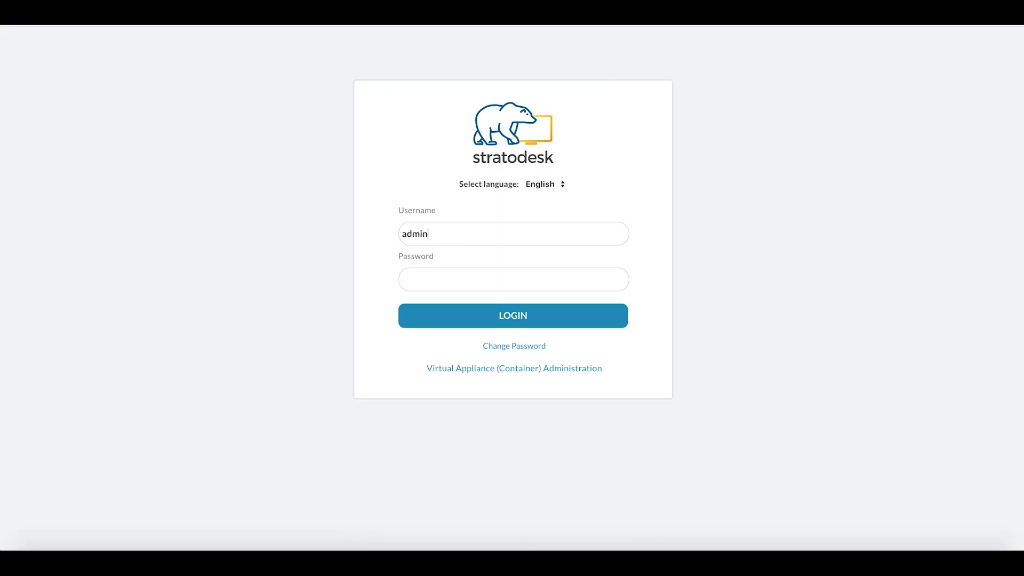
type("••••••••••")
key("Return")
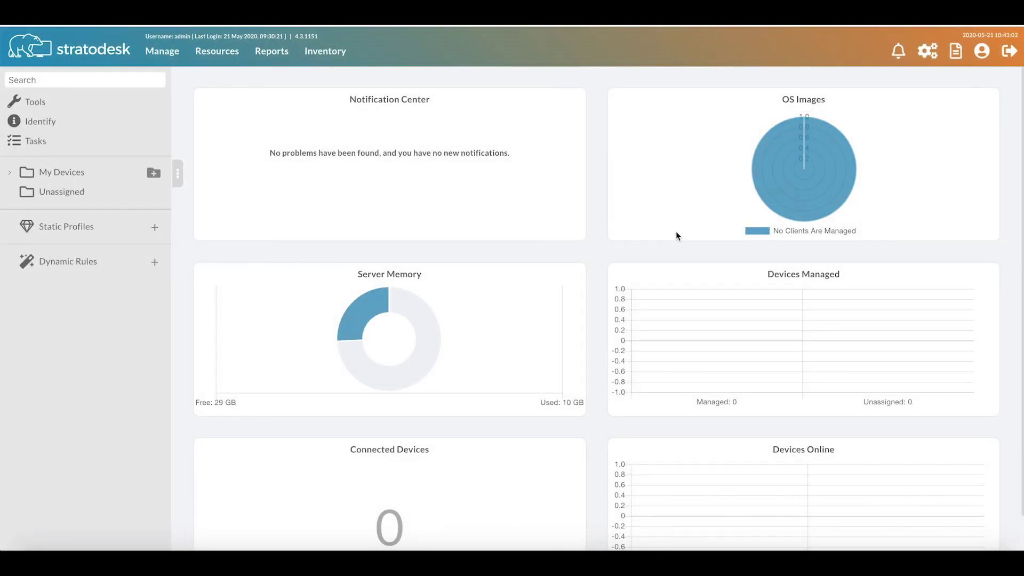
Open My Devices Group Settings, reveal Citrix Desktop, and filter to changed settings only.
left_click(8, 175)
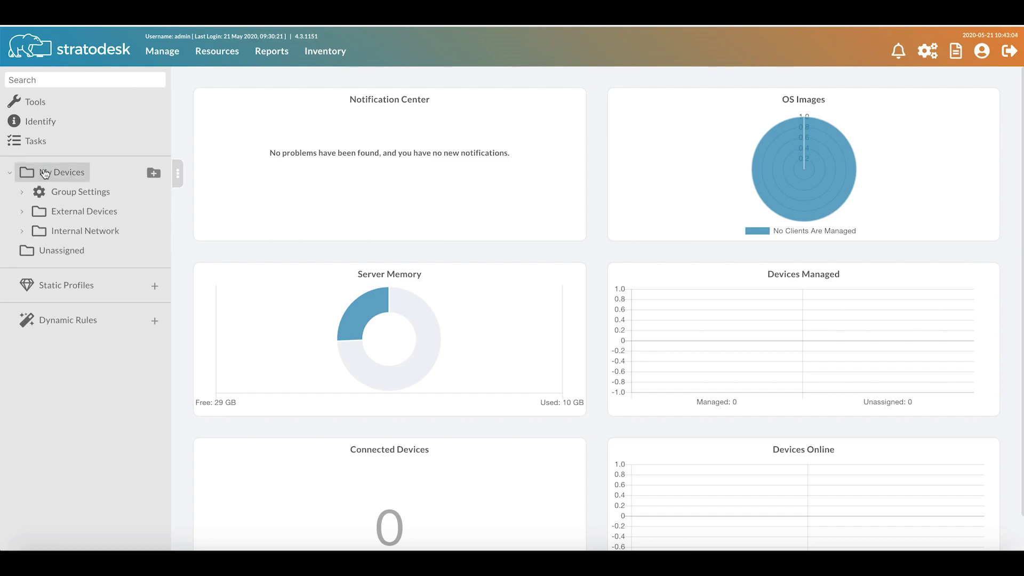
left_click(67, 192)
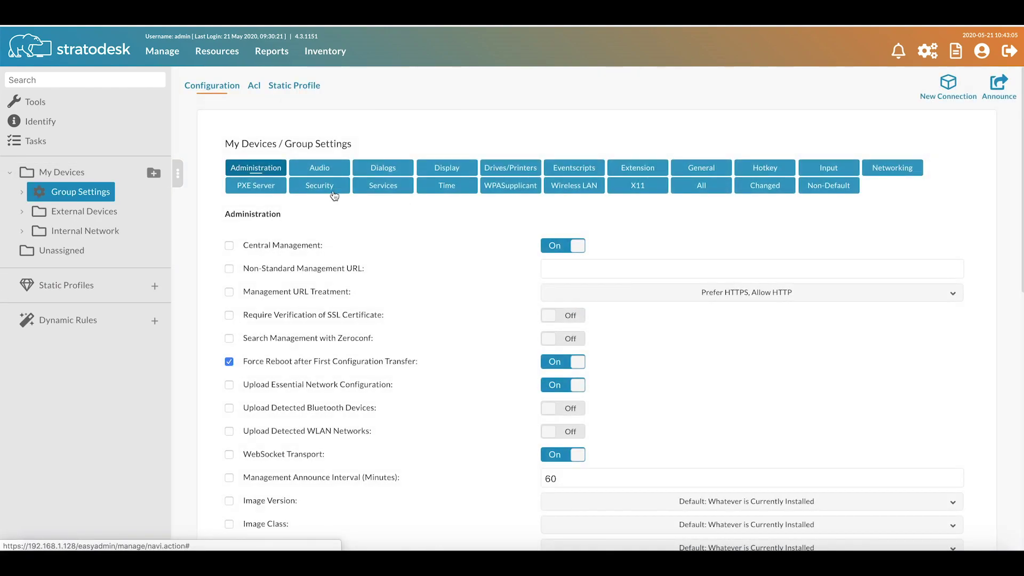
left_click(22, 192)
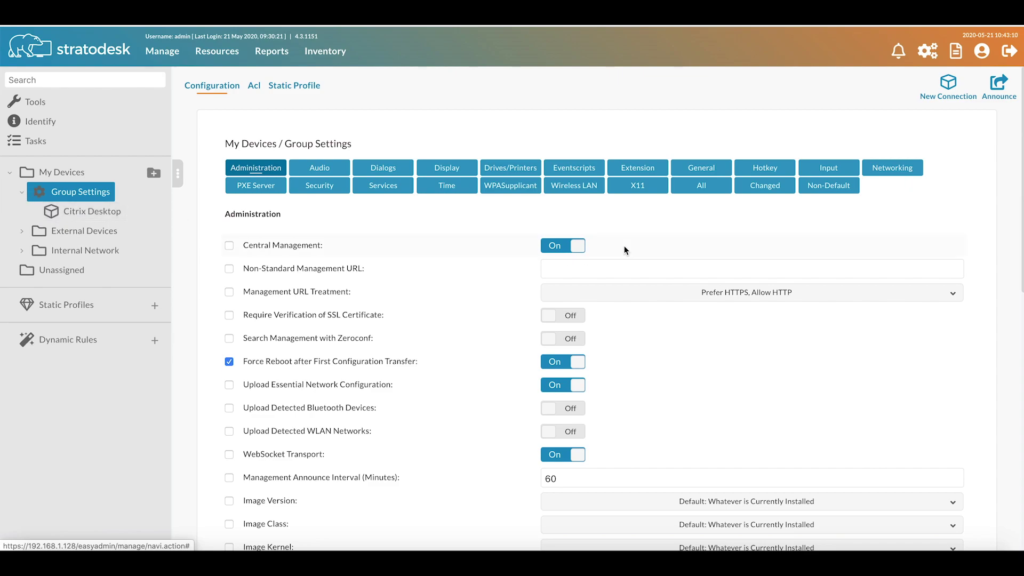
left_click(772, 189)
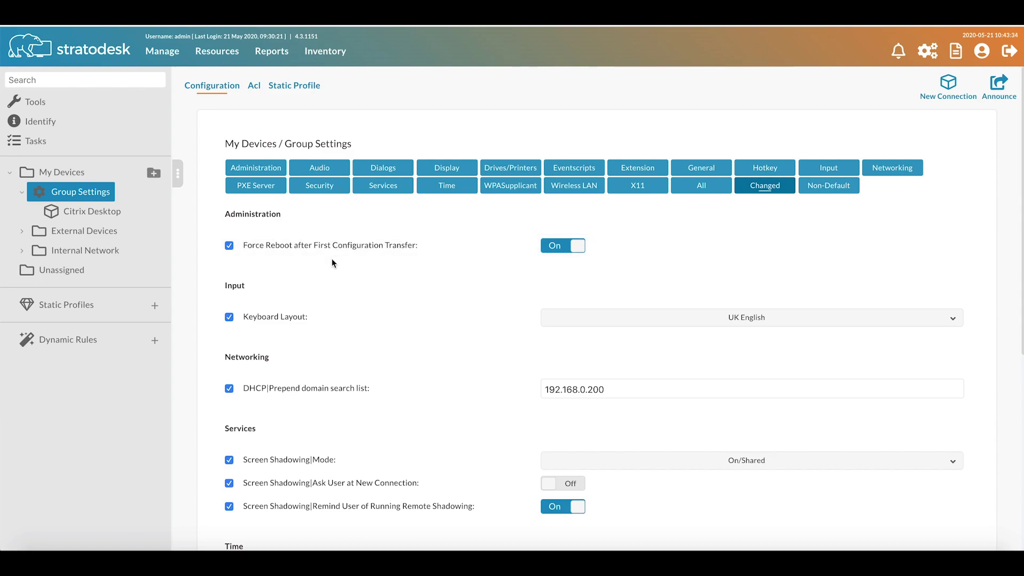
scroll(320, 264, "down", 1)
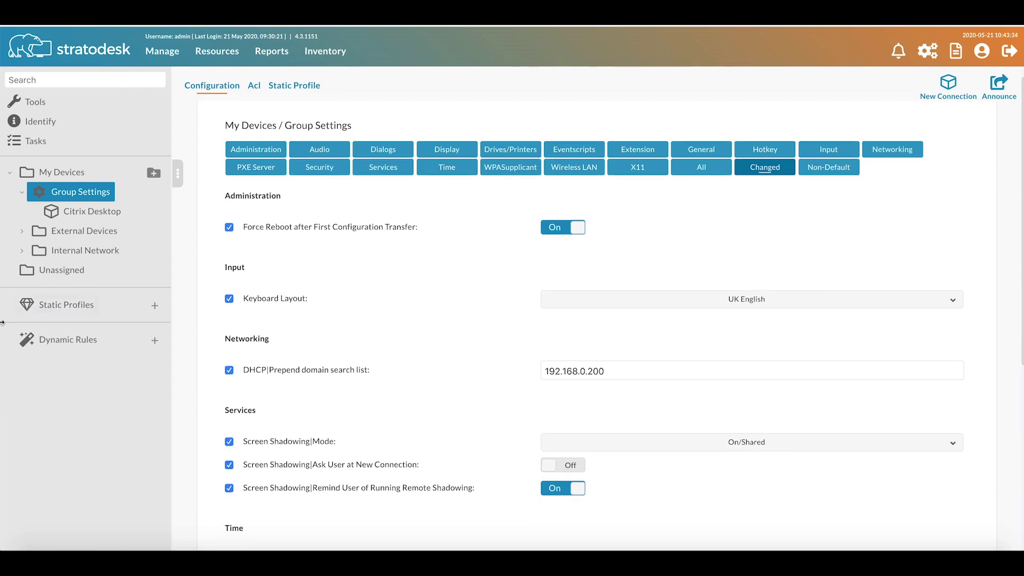
Open the Internal Network group and scroll to its 192.168.1.0/24 automatic assignment rule.
left_click(89, 255)
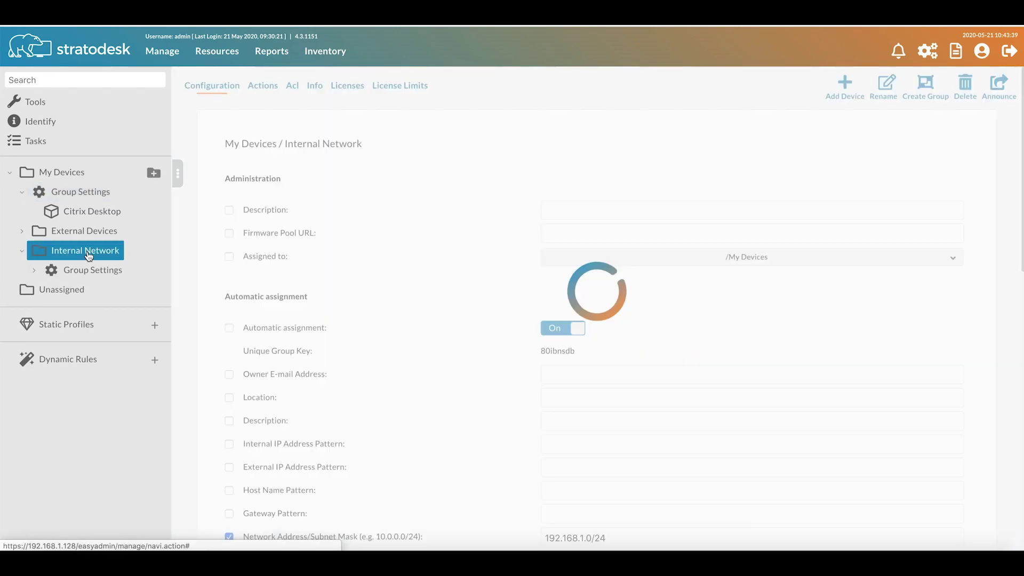
scroll(443, 321, "down", 5)
scroll(442, 323, "down", 3)
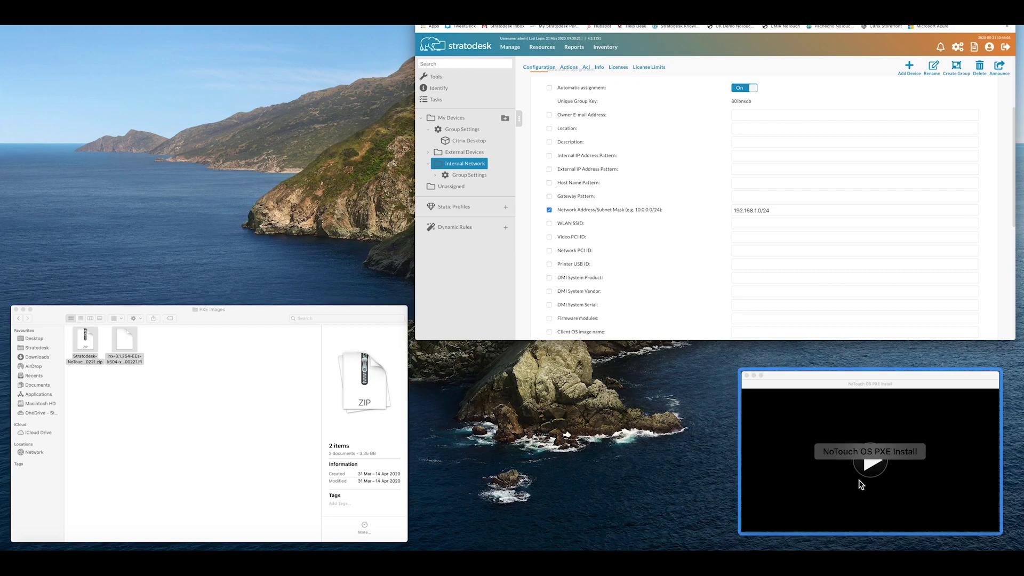
Power on the NoTouch OS PXE Install VM so it network-boots into the installer.
left_click_drag(859, 482, 827, 235)
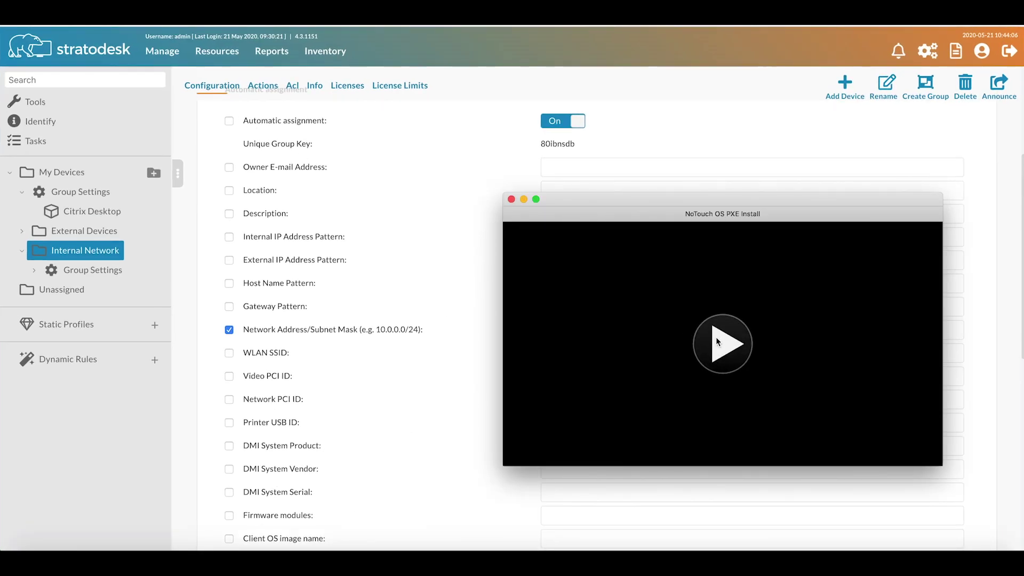
left_click(715, 340)
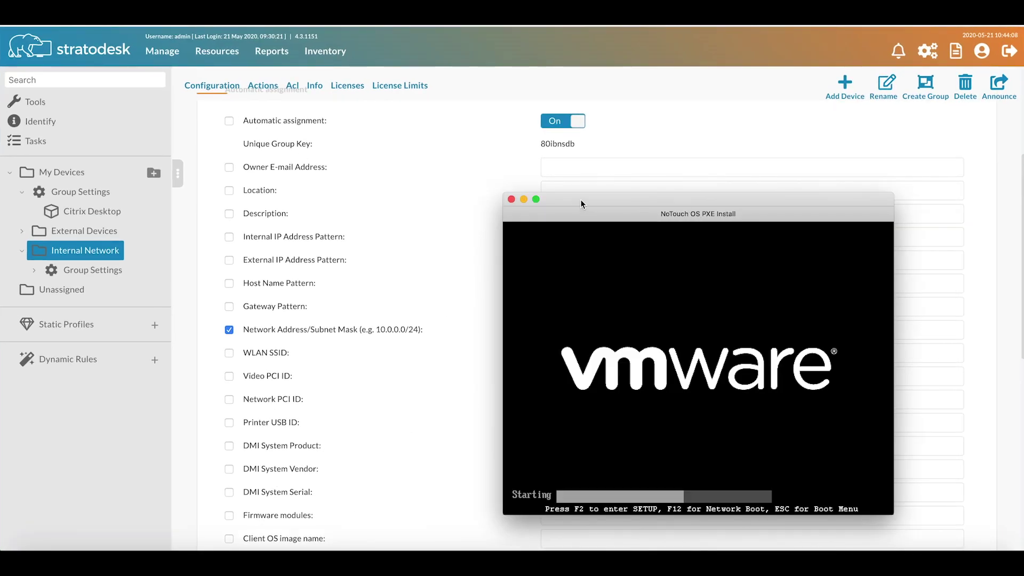
left_click_drag(580, 199, 335, 58)
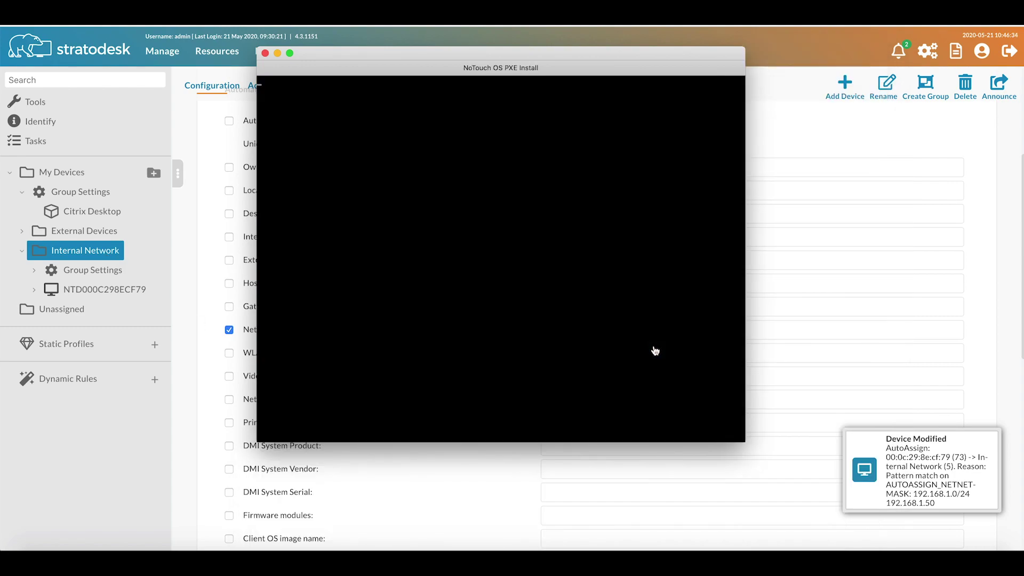
Move the VM window aside to see NTD000C298ECF79 appear under Internal Network.
left_click_drag(420, 53, 393, 38)
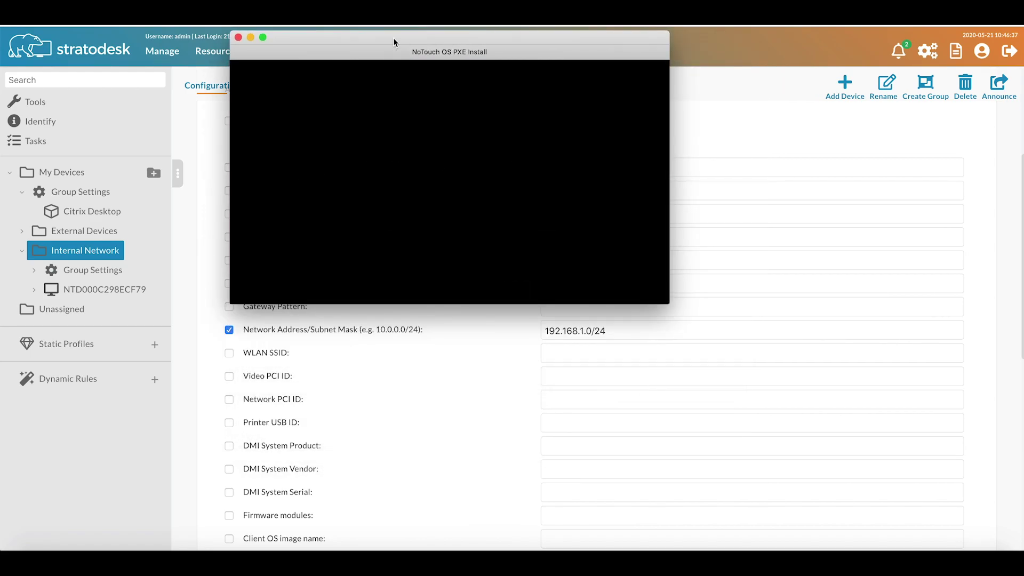